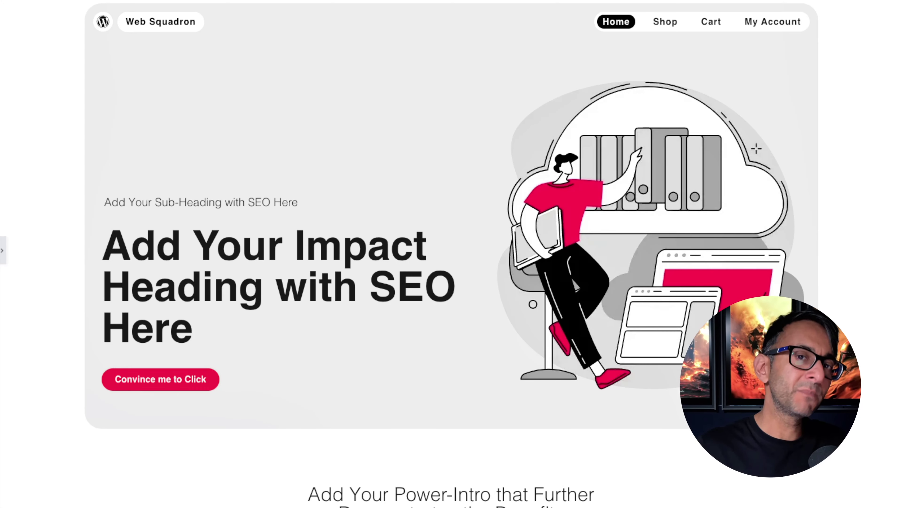
Step: Scroll to the Snakeskin Oil Services section and bring back the Edit Container panel and Navigator
scroll(451, 249, down, 5)
scroll(740, 241, down, 14)
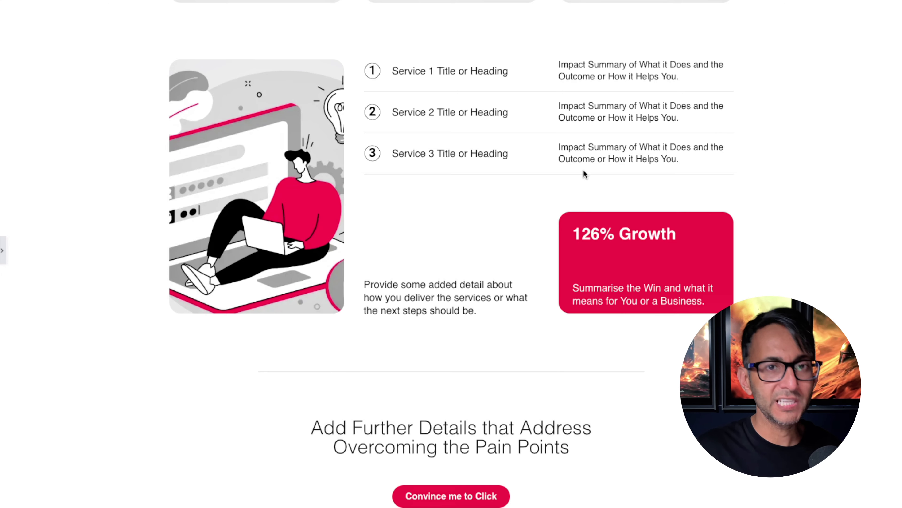
click(2, 250)
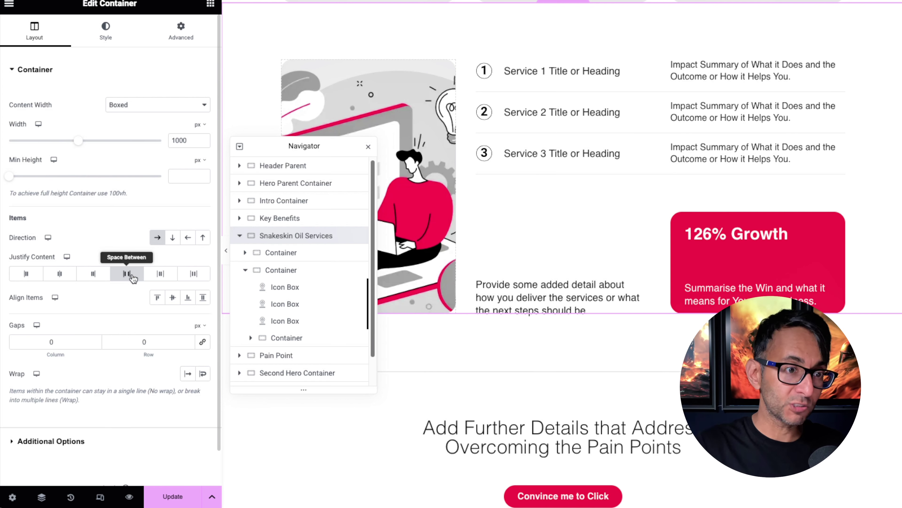
Step: Check the Advanced padding, then select the illustration's container (310 px width, 450 px min height)
click(187, 45)
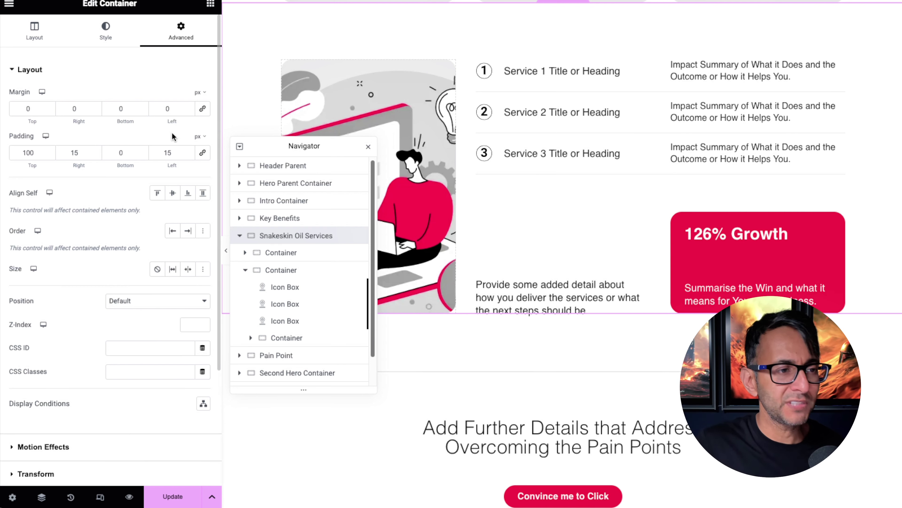
click(294, 253)
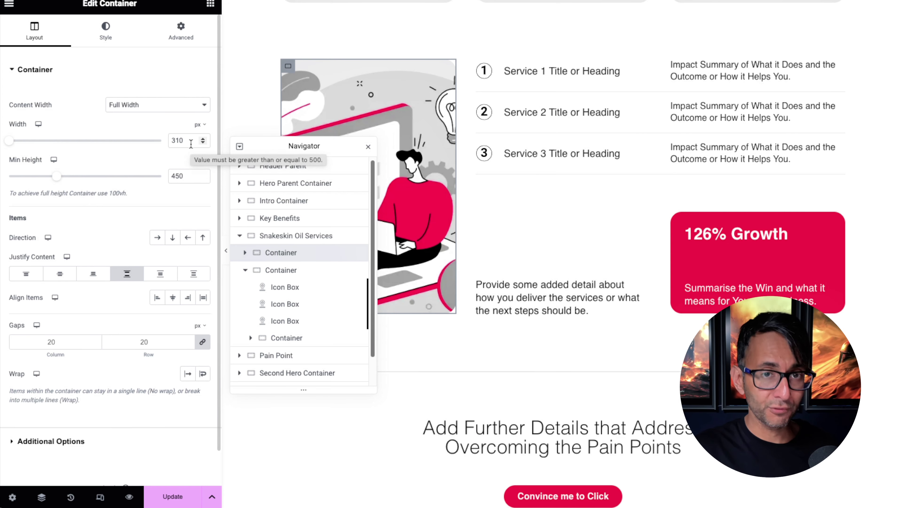
drag(298, 146, 493, 148)
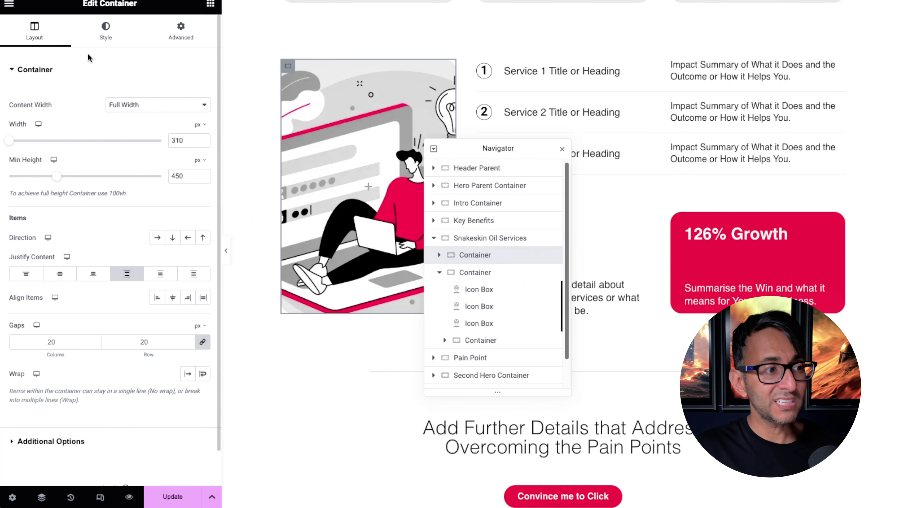
Step: Open the illustration's Background Overlay, keep Custom sizing, and preview with panels hidden
click(101, 36)
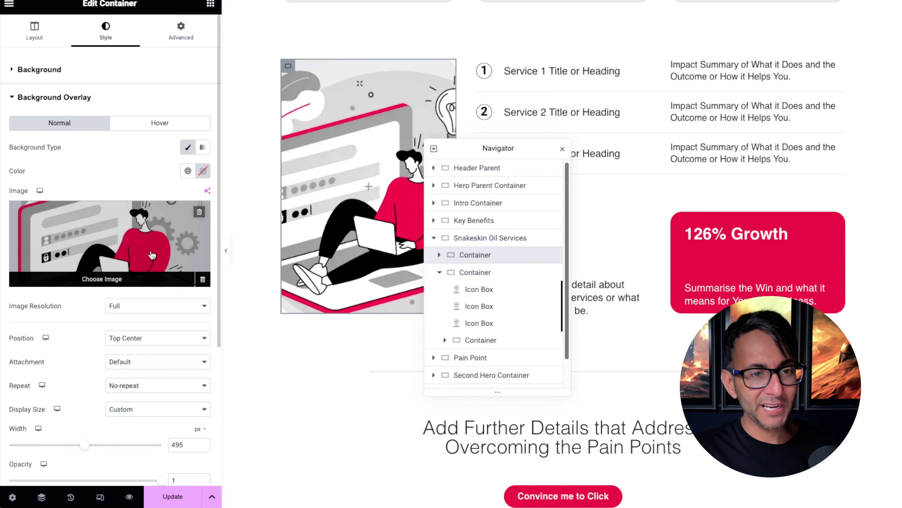
scroll(163, 284, down, 2)
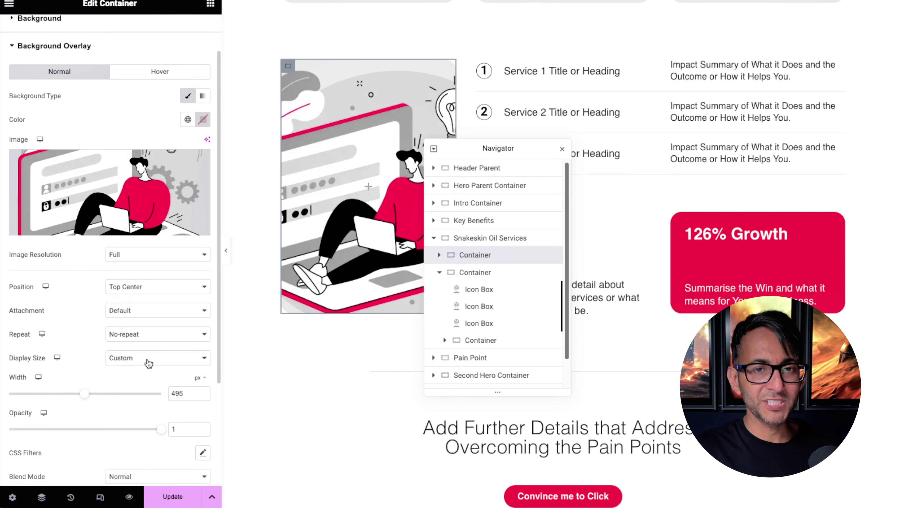
click(149, 363)
click(146, 365)
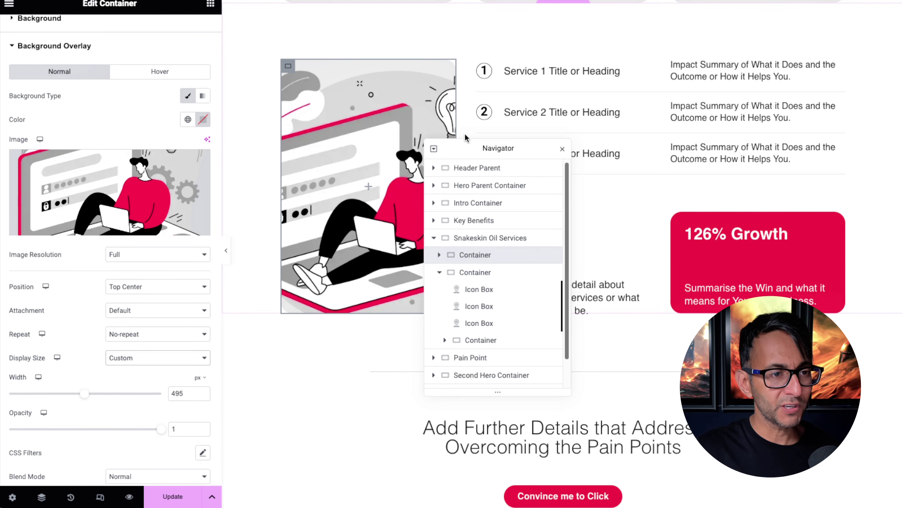
drag(465, 138, 641, 141)
key(ctrl+i)
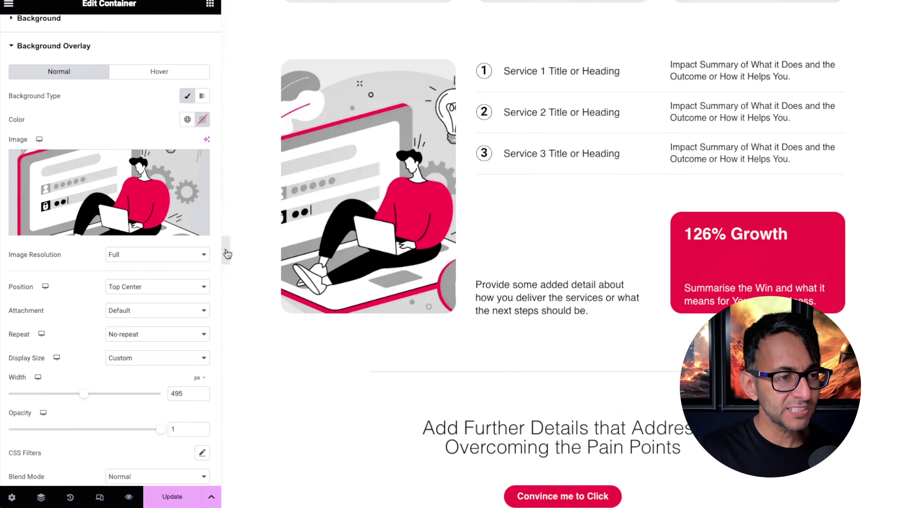
click(227, 251)
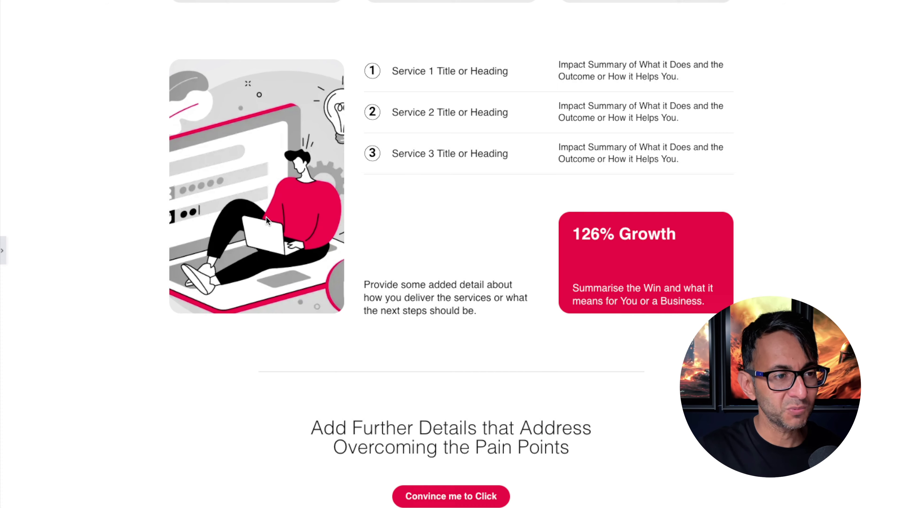
click(3, 251)
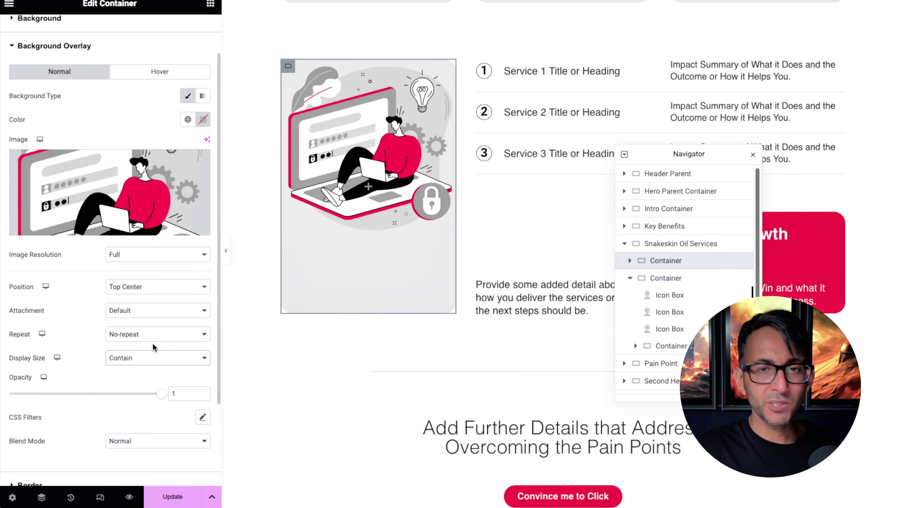
Step: Try Cover sizing for the overlay image, then return it to Custom at 495 px width
click(143, 358)
click(142, 335)
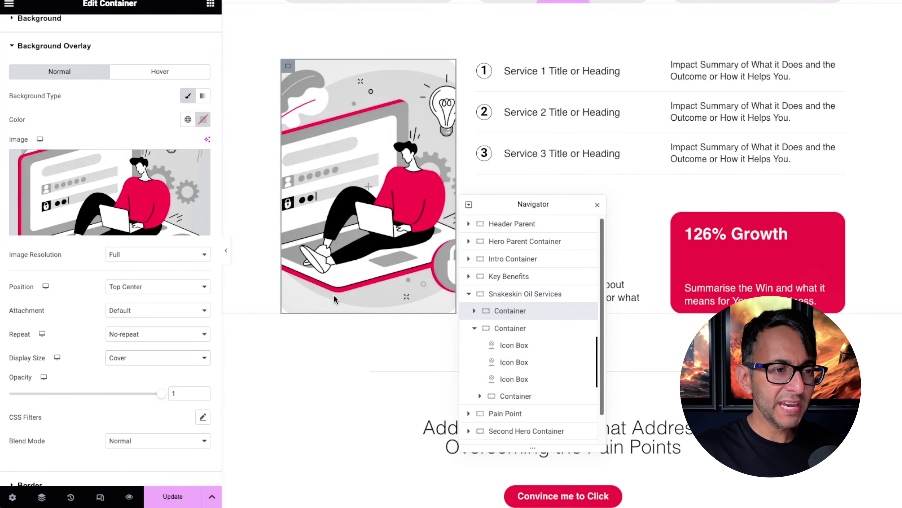
click(168, 359)
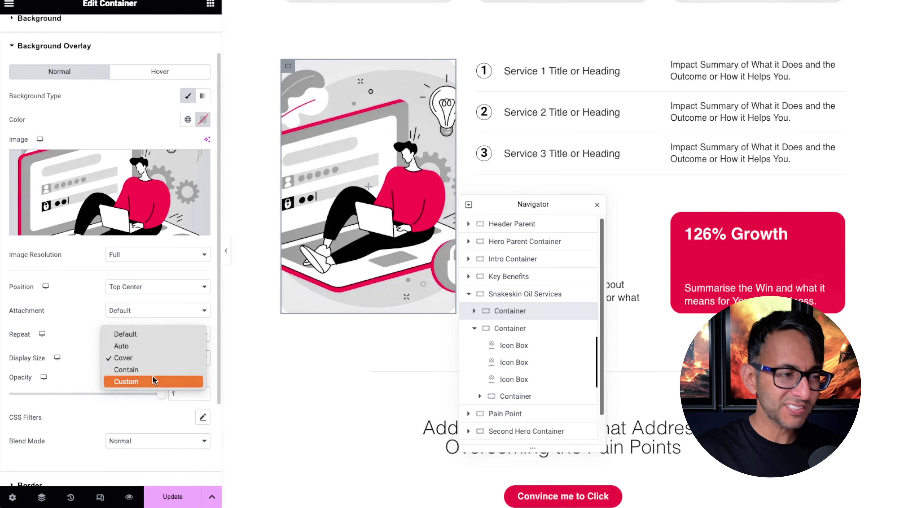
click(154, 380)
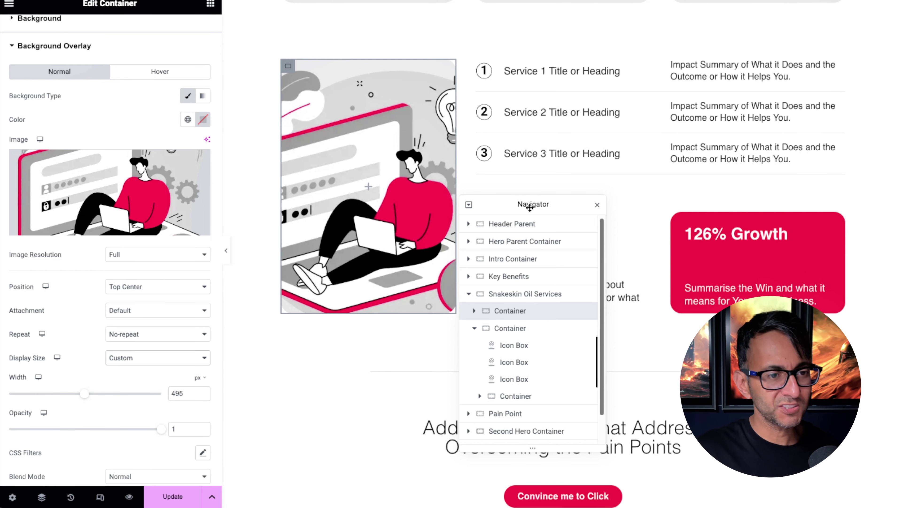
drag(524, 202, 430, 195)
click(417, 322)
Step: Review the custom CSS in the first service row's Icon Box Advanced settings
click(423, 310)
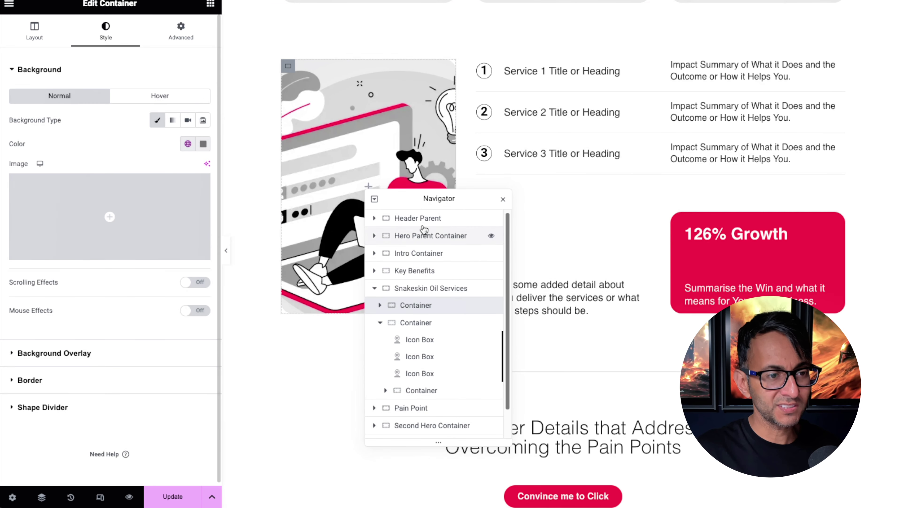
click(417, 322)
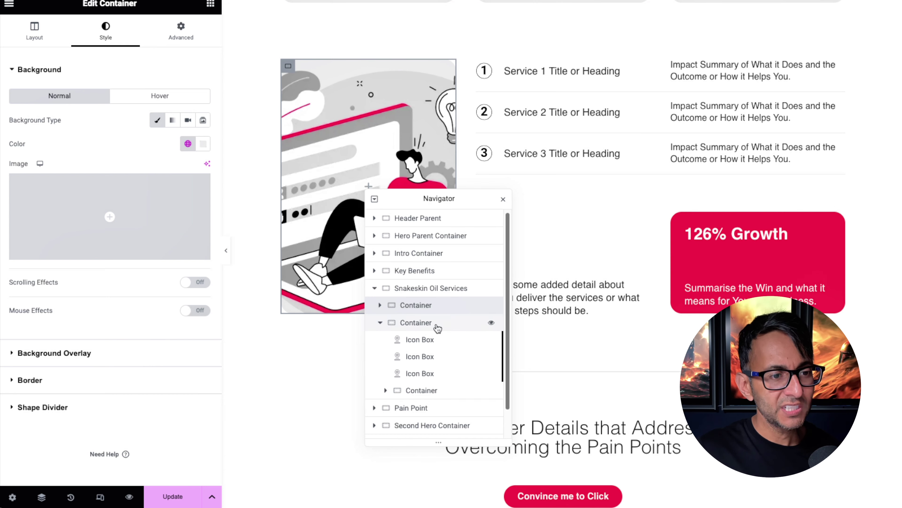
drag(469, 198, 379, 155)
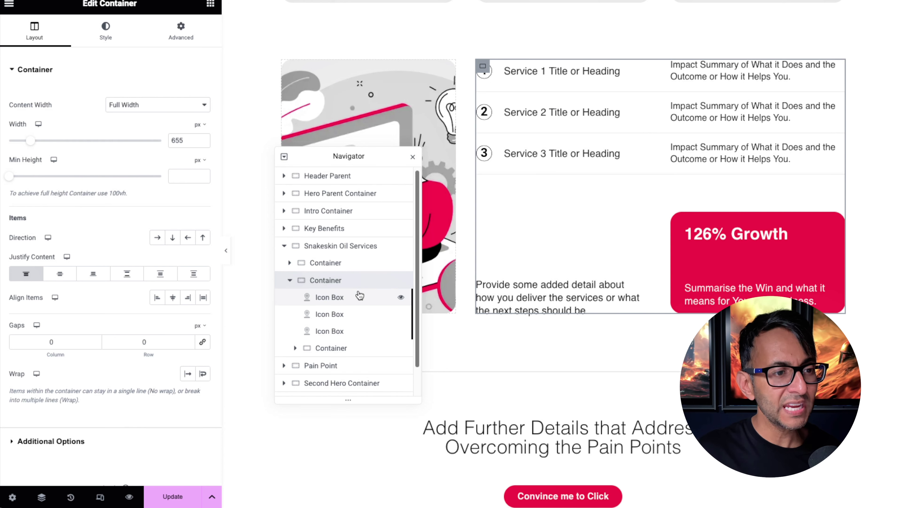
drag(371, 157, 359, 119)
click(341, 259)
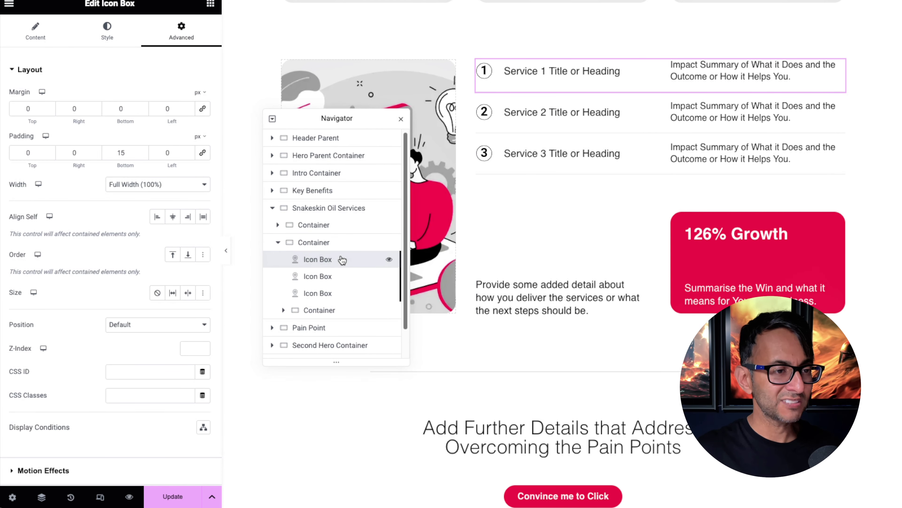
scroll(94, 306, down, 7)
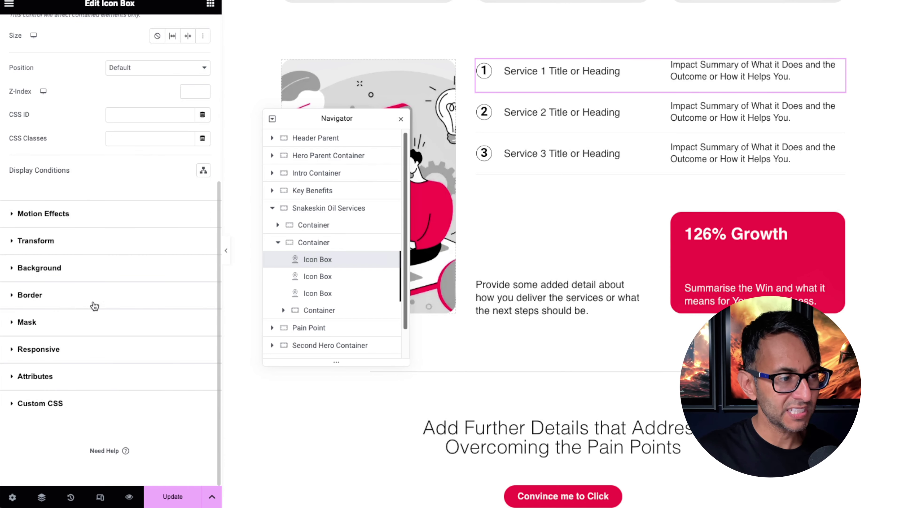
click(117, 404)
scroll(145, 305, down, 5)
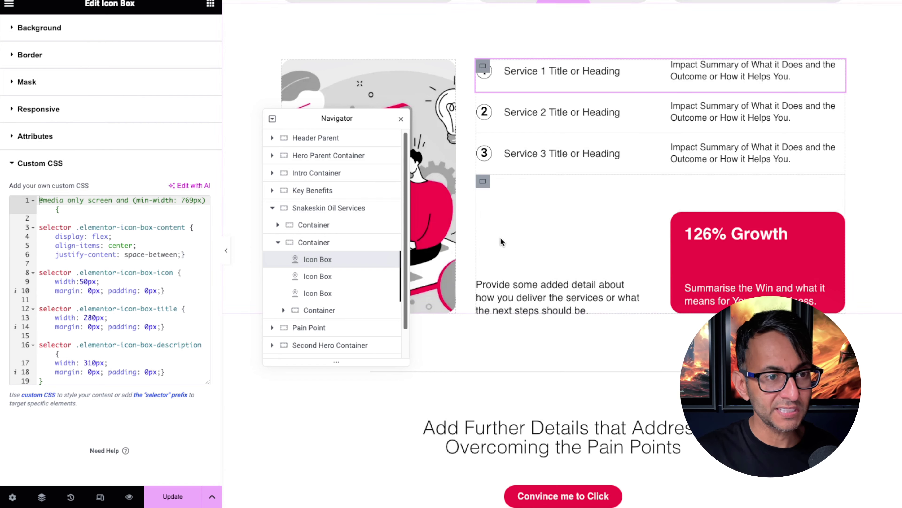
Step: Check the second and third service rows, then select the detail-text and growth-card container
click(320, 276)
click(321, 293)
click(327, 313)
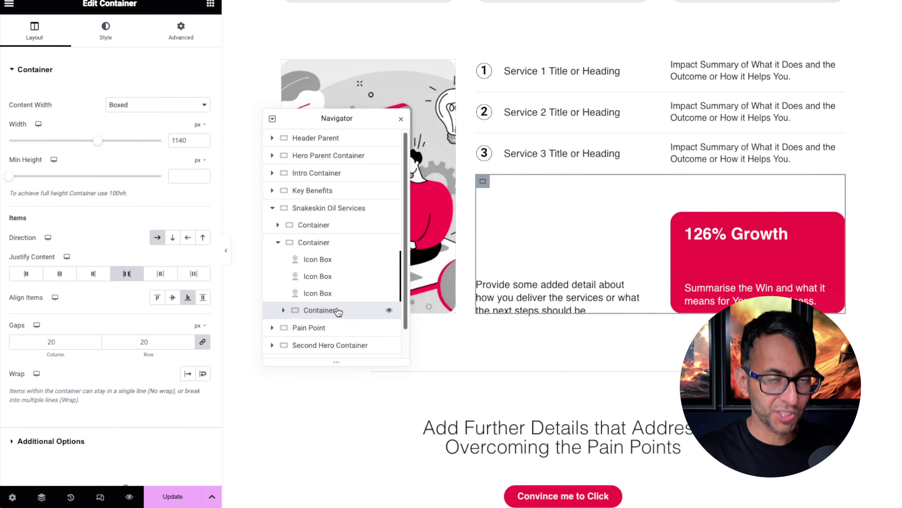
Step: Inspect the detail text and 126% Growth card elements inside their container
click(284, 310)
scroll(338, 313, down, 2)
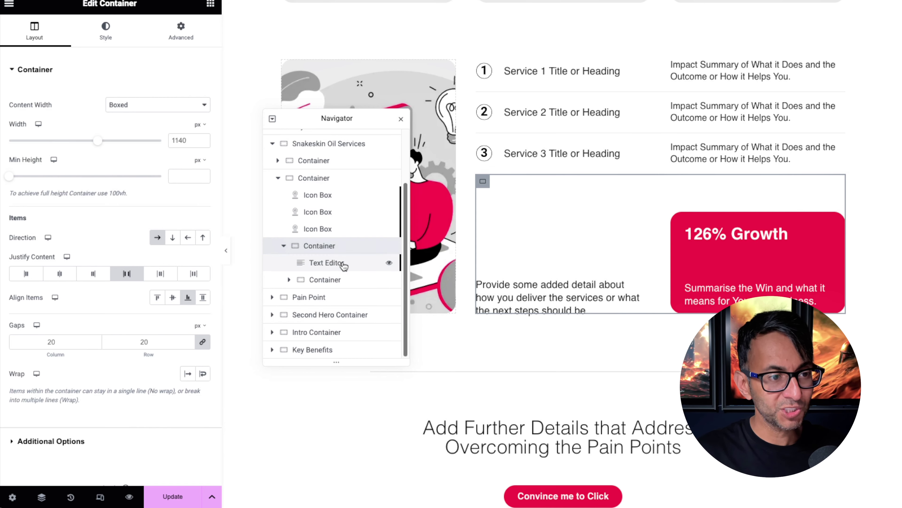
click(343, 264)
click(341, 263)
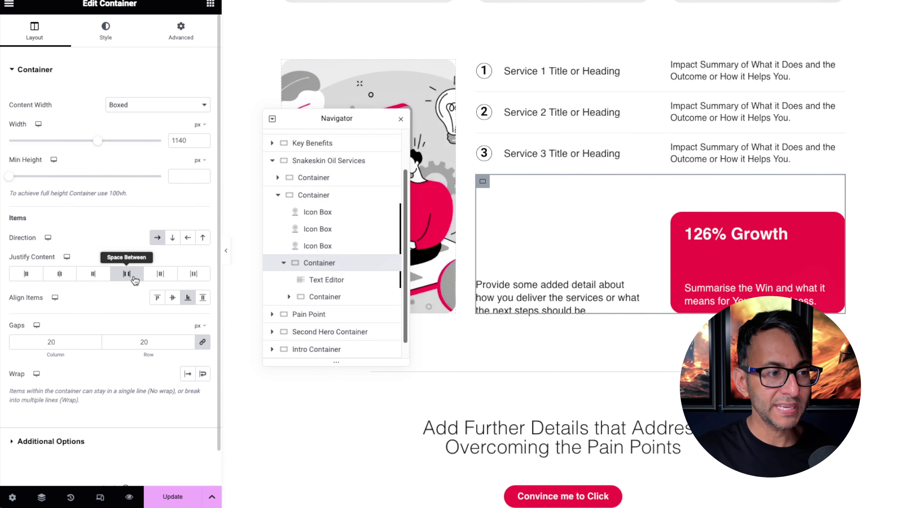
click(327, 279)
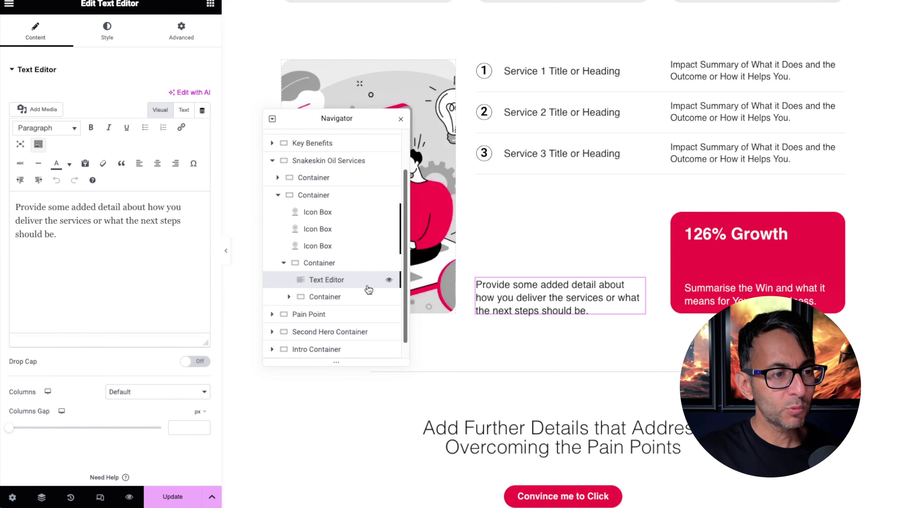
click(341, 296)
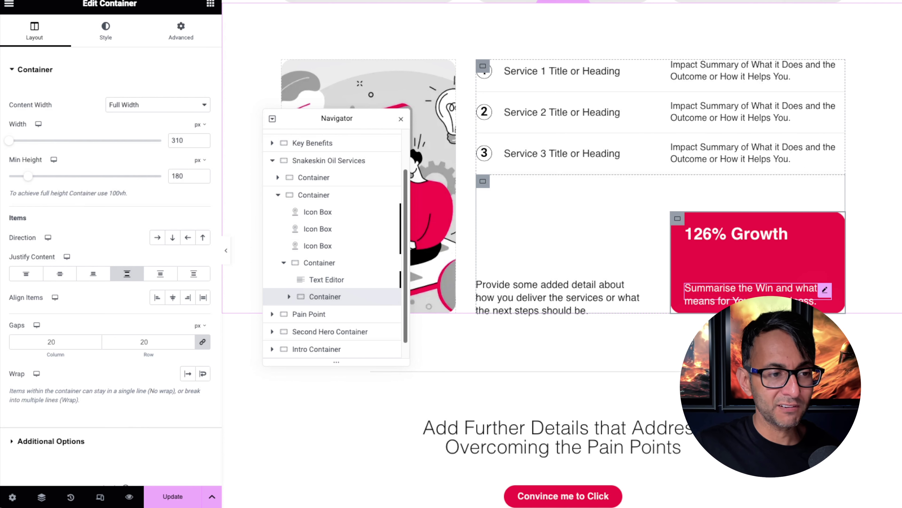
Step: Try Align Items Center and Start on the parent row, then leave it at End
click(350, 264)
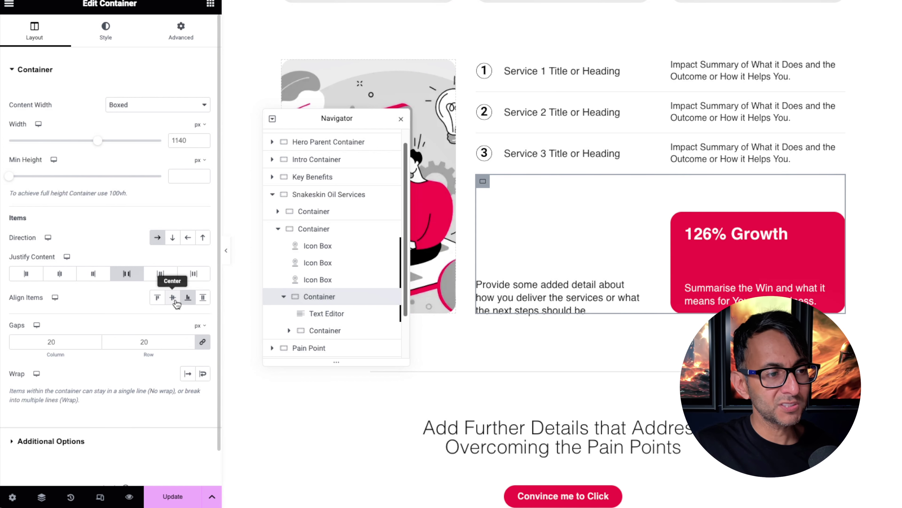
click(175, 301)
click(157, 297)
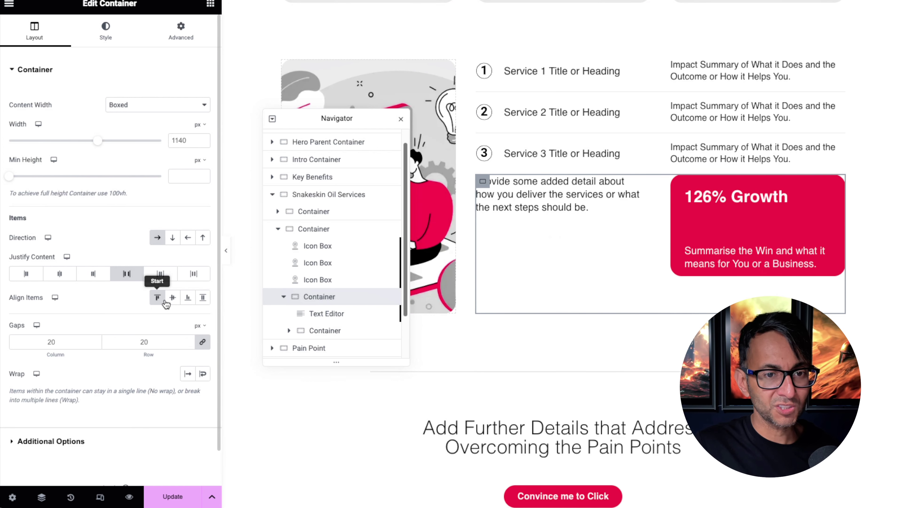
click(184, 300)
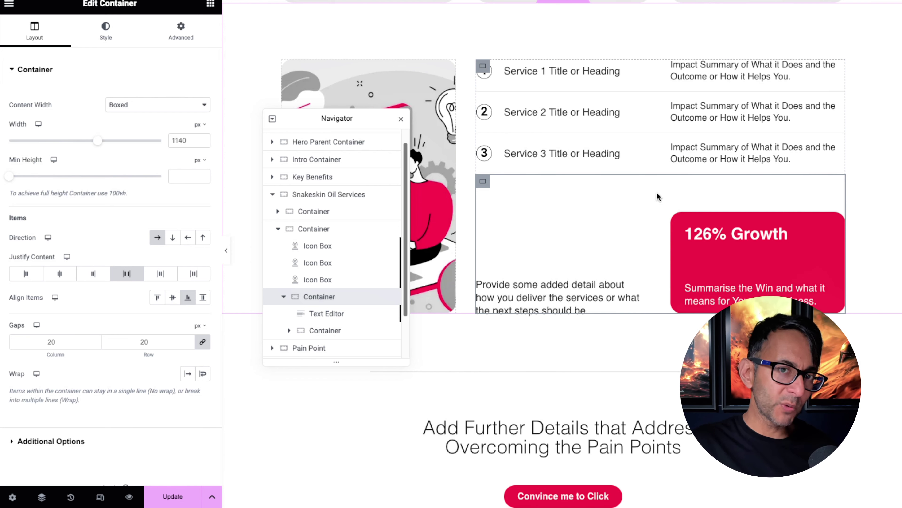
drag(313, 119, 471, 120)
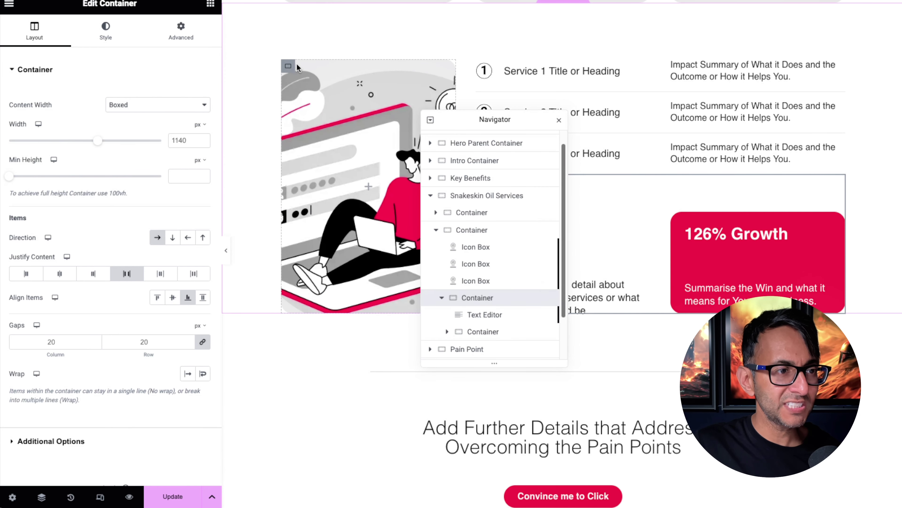
Step: Drag the illustration container's Min Height from 400 to 450 px, moving the Navigator aside
click(287, 68)
click(35, 30)
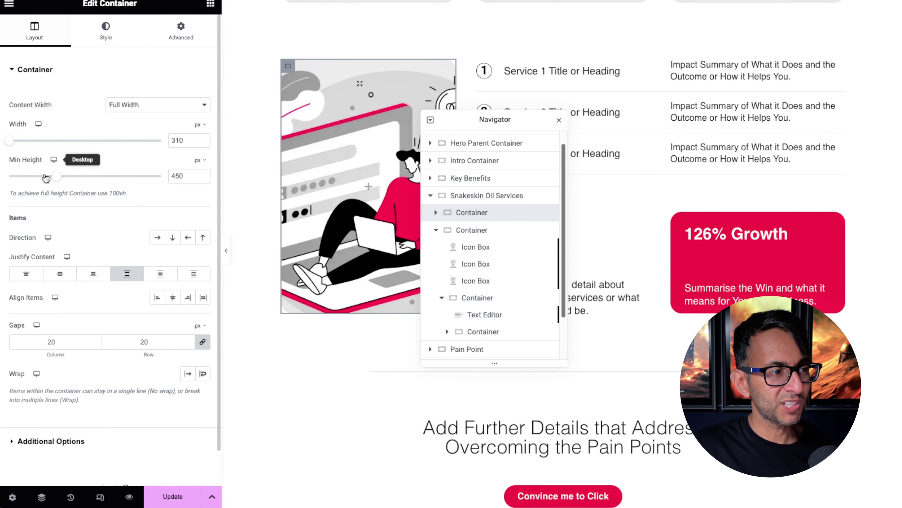
mouse_move(53, 176)
mouse_down()
mouse_move(61, 177)
mouse_move(46, 180)
mouse_up()
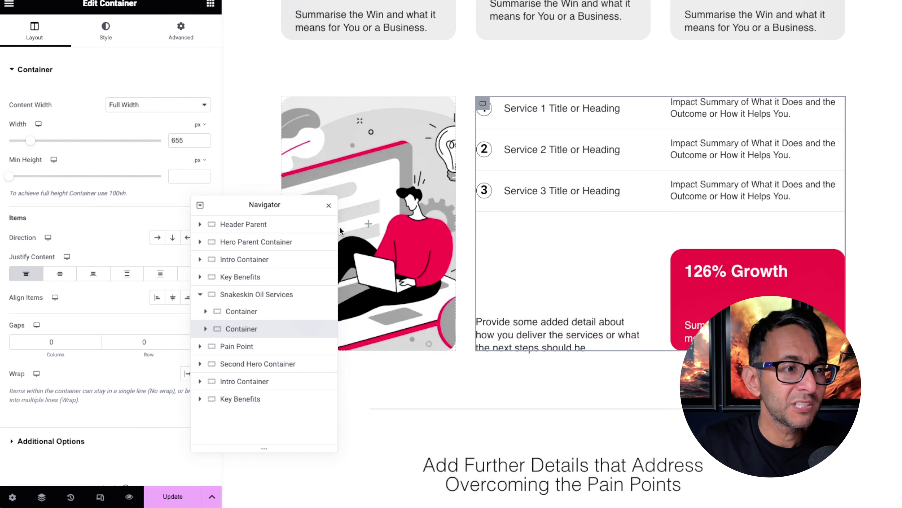
drag(266, 205, 664, 214)
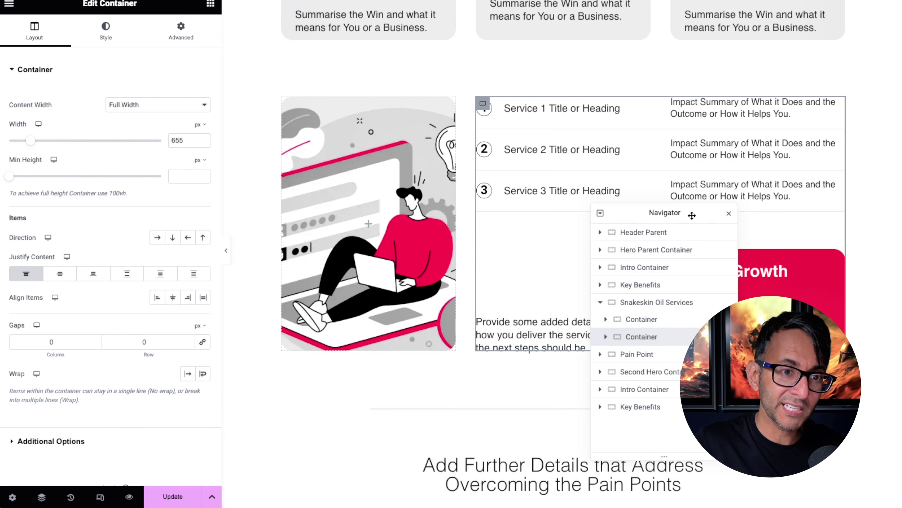
drag(691, 213, 381, 164)
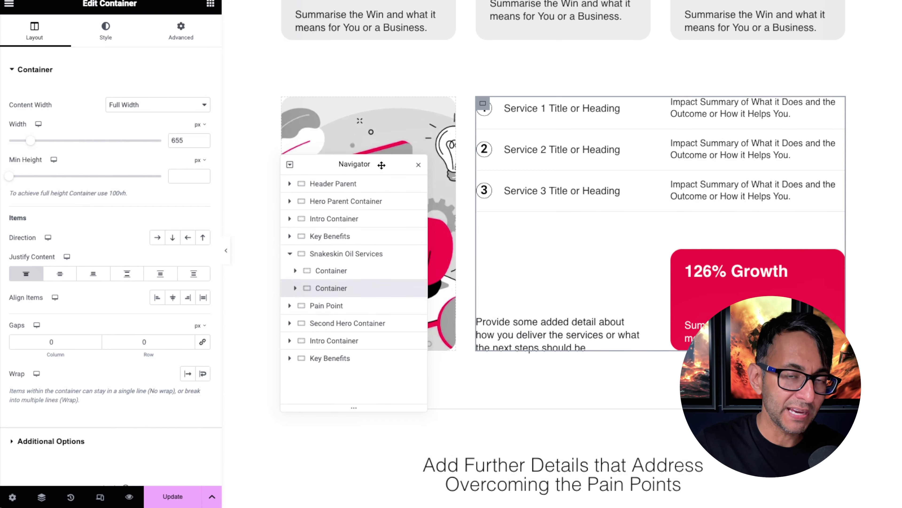
Step: Set the services column's Direction to Column - vertical with Justify Content Start
click(295, 288)
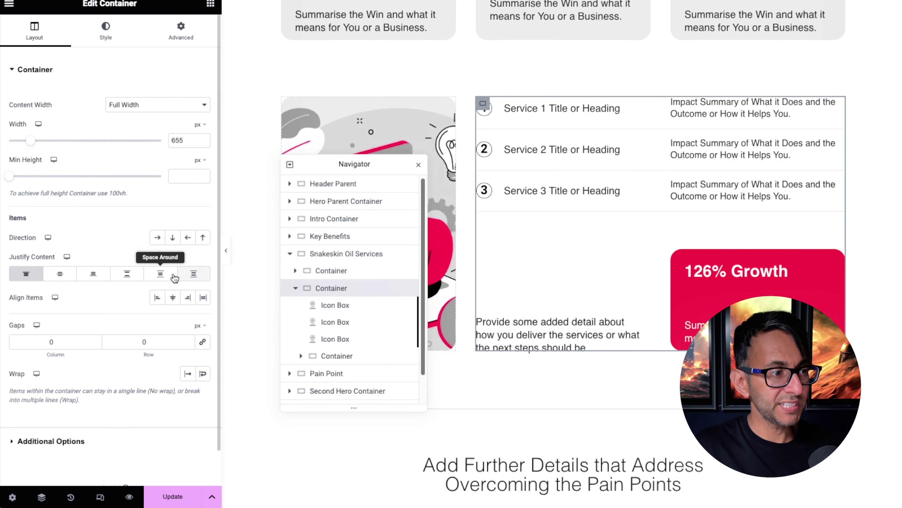
click(172, 238)
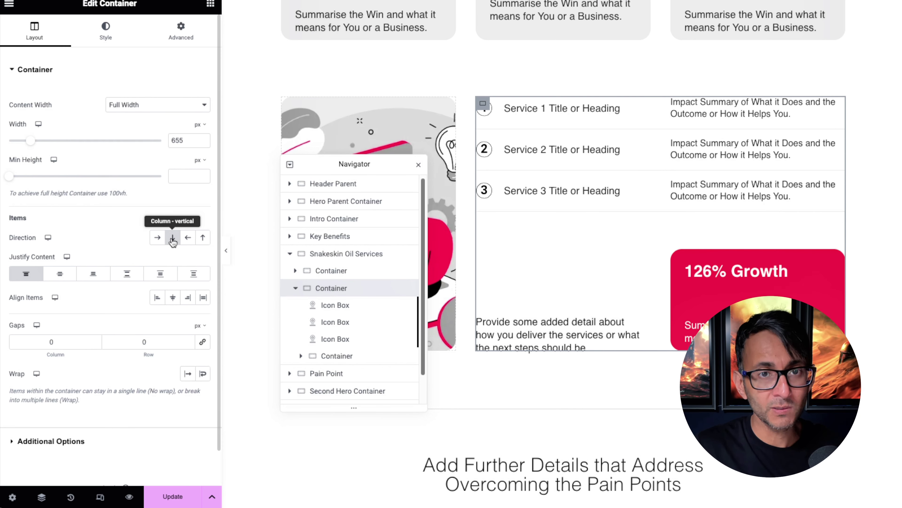
click(27, 274)
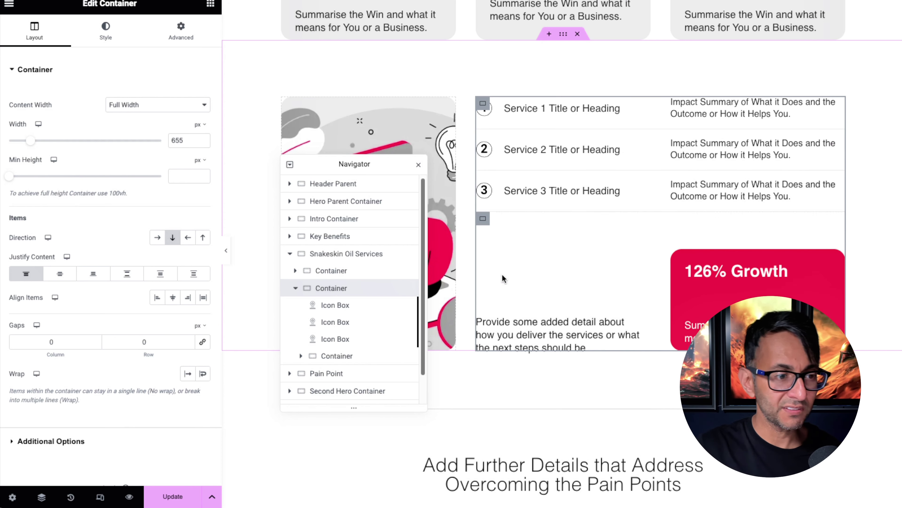
Step: Select the detail Text Editor, close the Navigator and preview the finished services section
click(301, 356)
scroll(355, 309, down, 2)
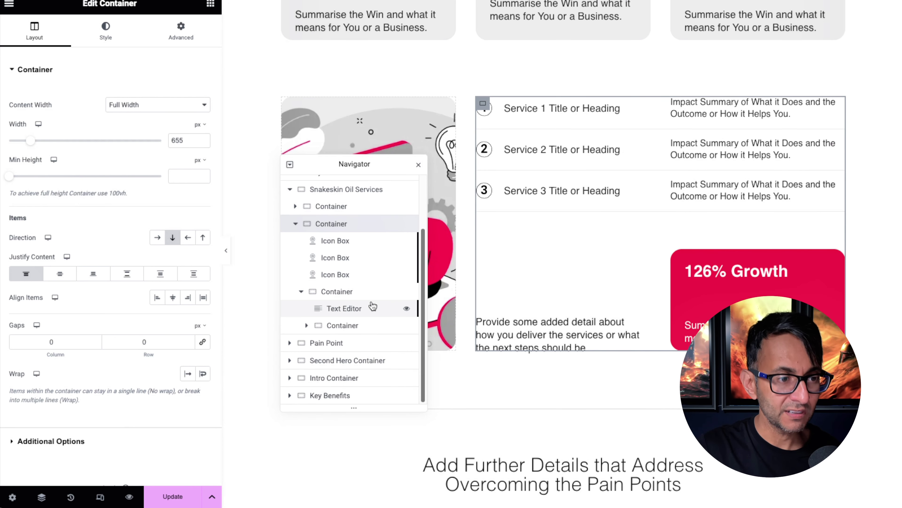
click(363, 310)
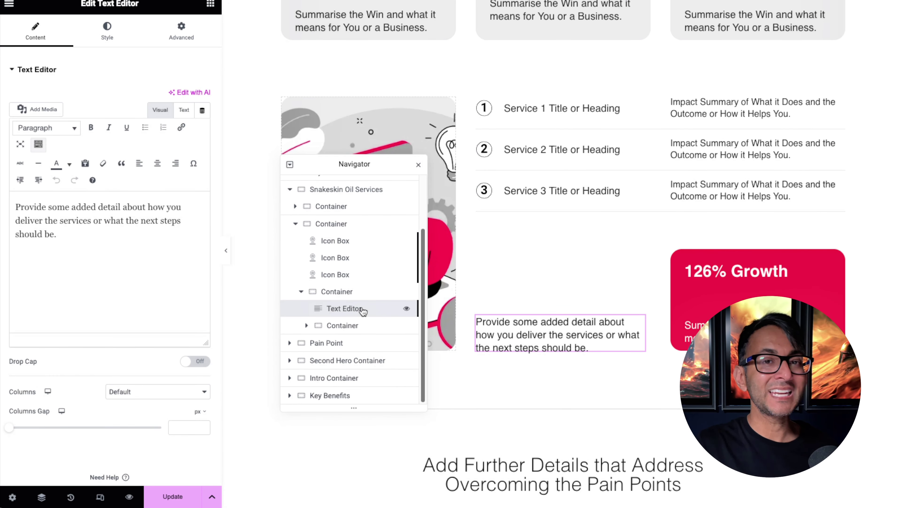
click(418, 165)
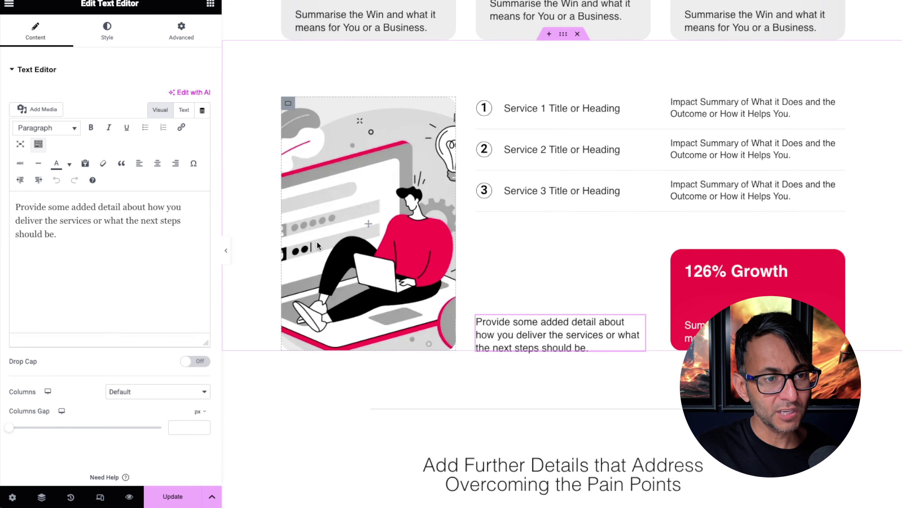
click(226, 250)
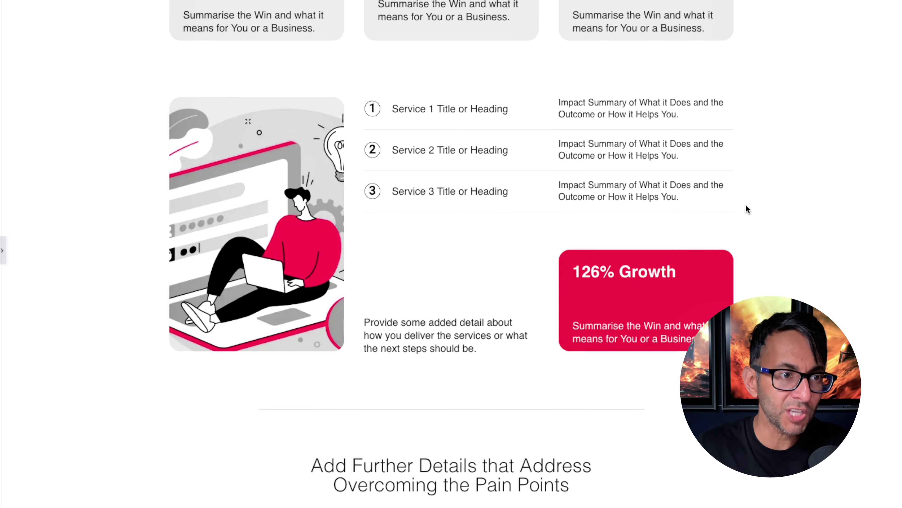
scroll(744, 206, up, 4)
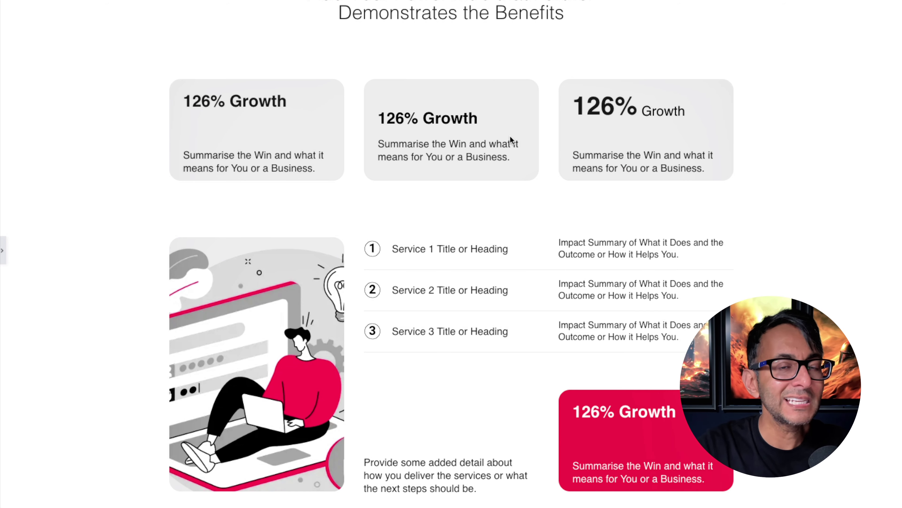
scroll(725, 224, down, 3)
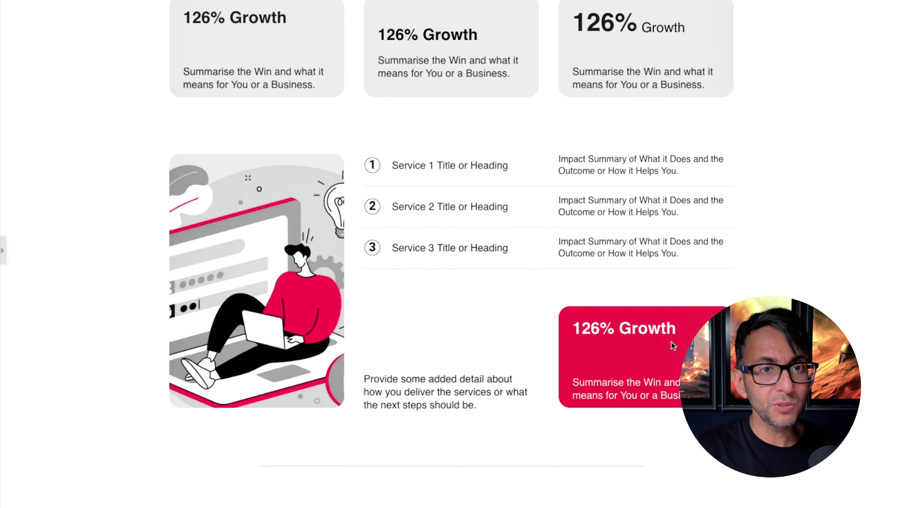
scroll(426, 390, down, 5)
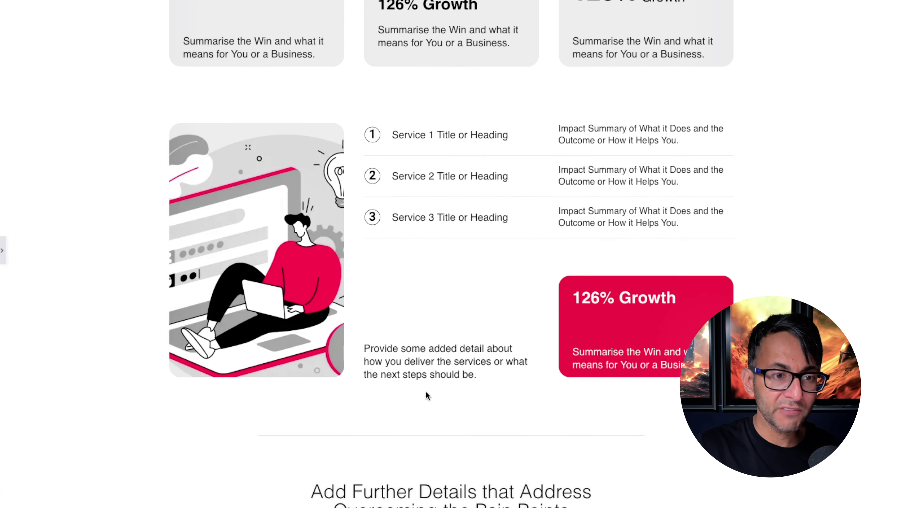
scroll(440, 338, down, 3)
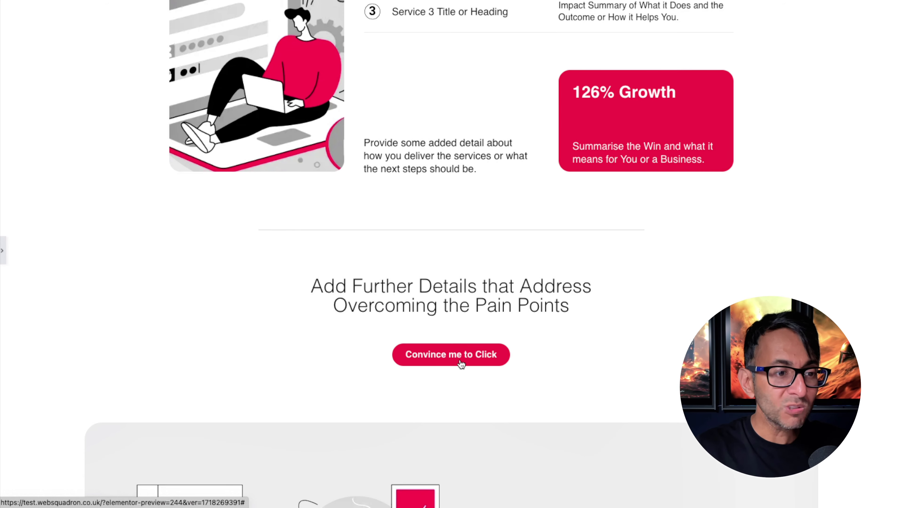
scroll(460, 362, up, 7)
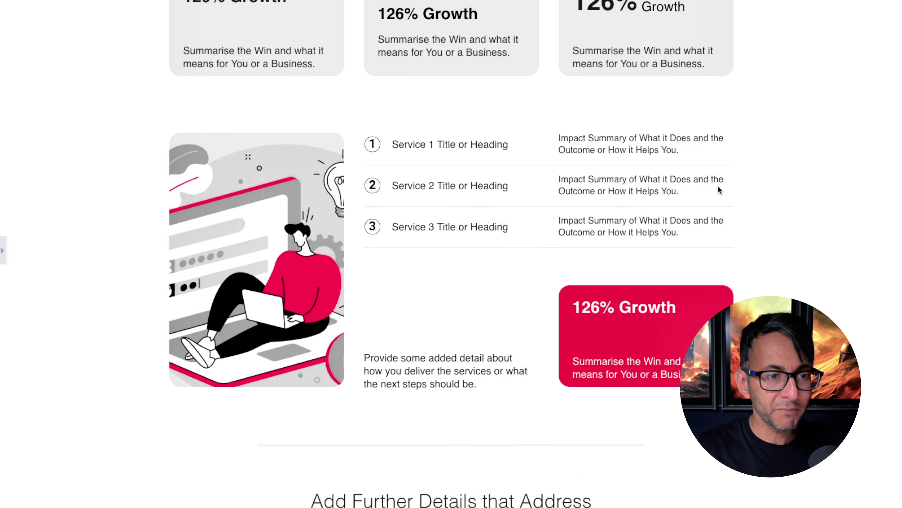
scroll(461, 323, down, 2)
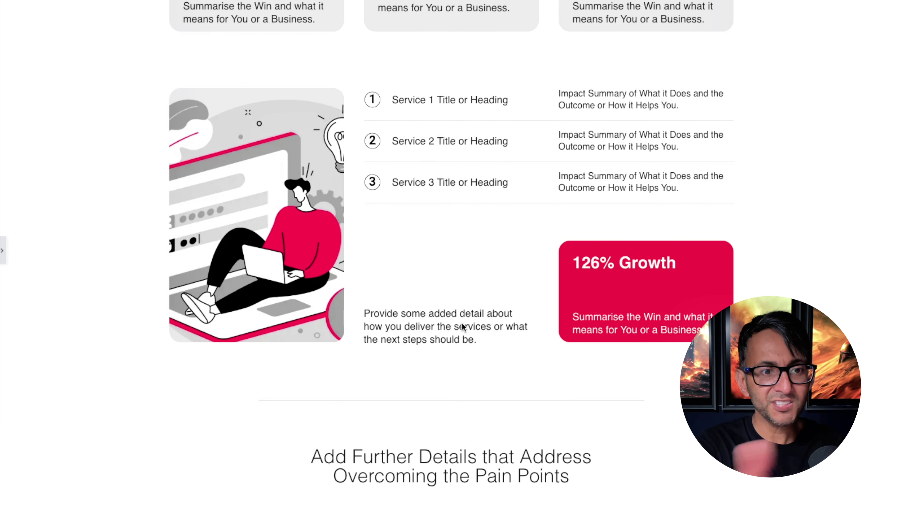